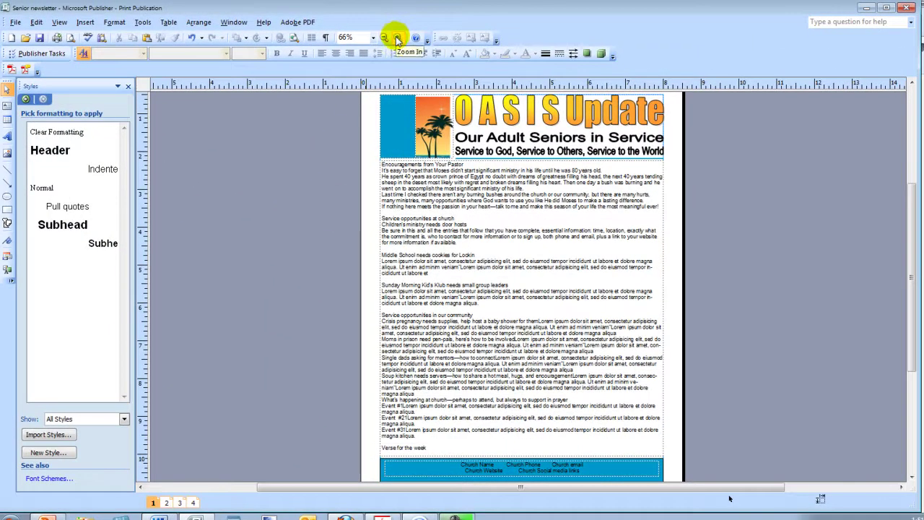
Change the font of the "Encouragements from Your Pastor" heading and message to Times New Roman
left_click(397, 38)
left_click(397, 38)
left_click(397, 38)
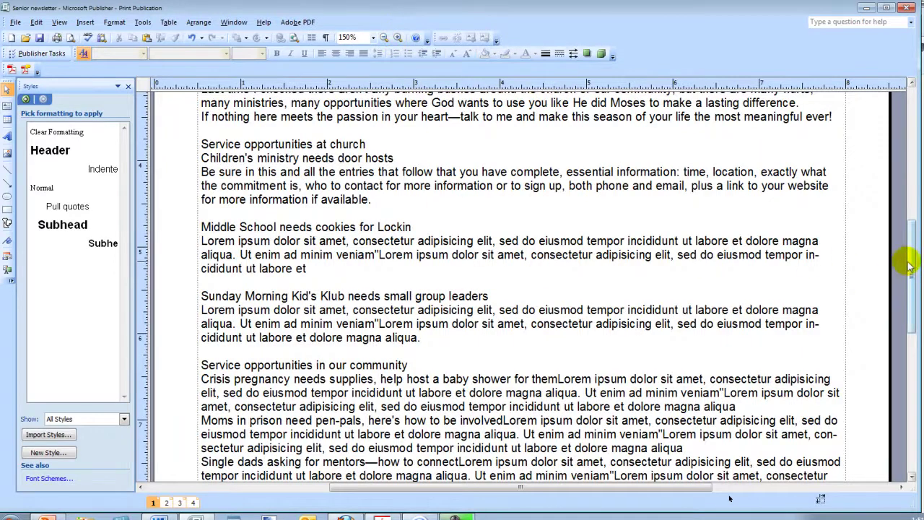
left_click_drag(911, 263, 911, 197)
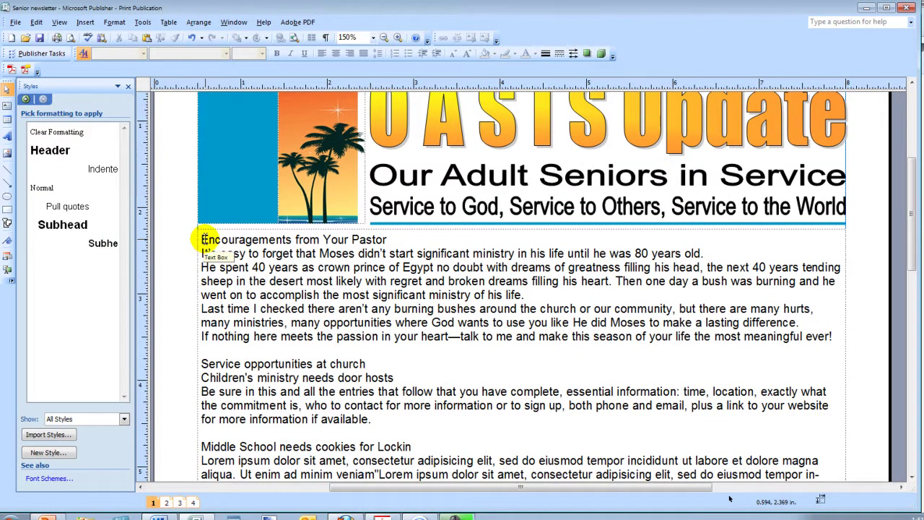
left_click_drag(203, 239, 418, 337)
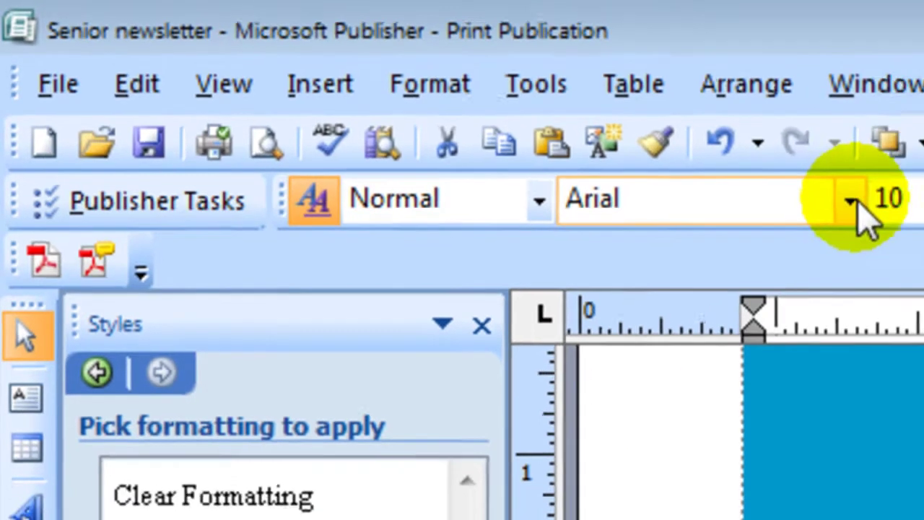
left_click(903, 213)
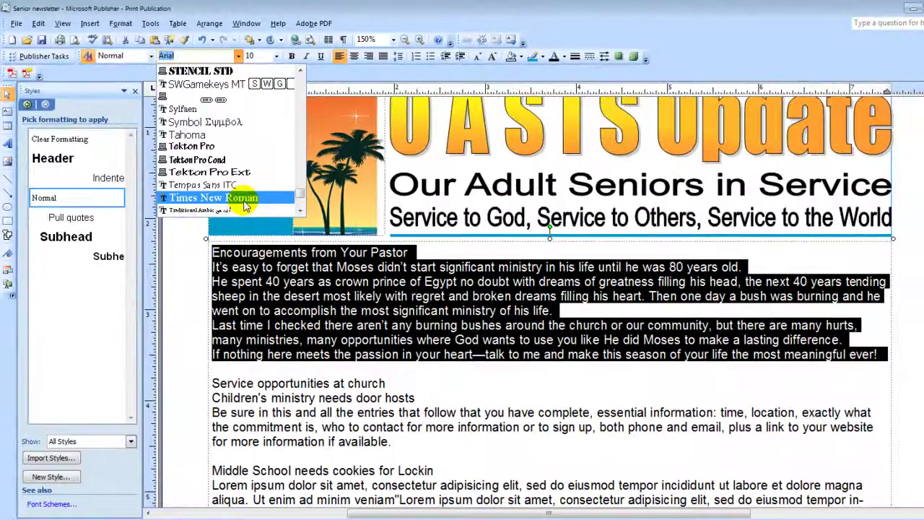
left_click(246, 205)
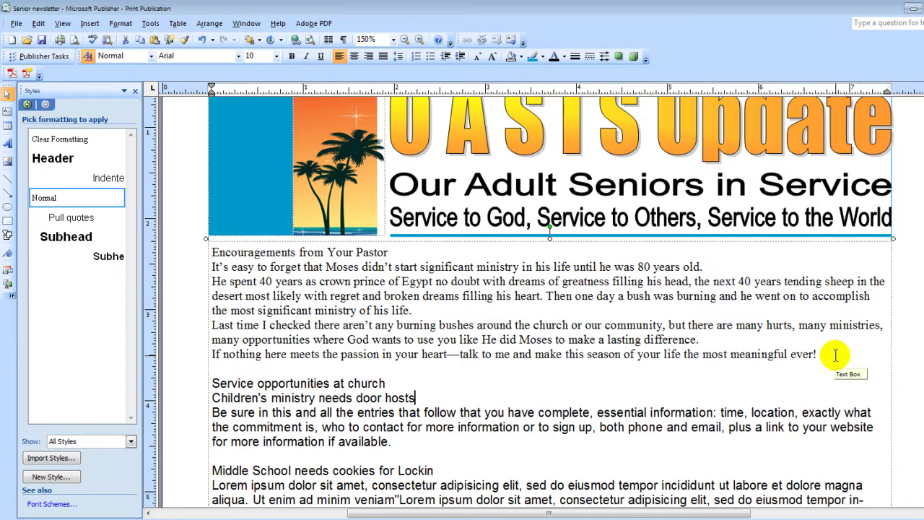
Restore the Arial font on the pastor's heading and message
left_click_drag(836, 354, 217, 244)
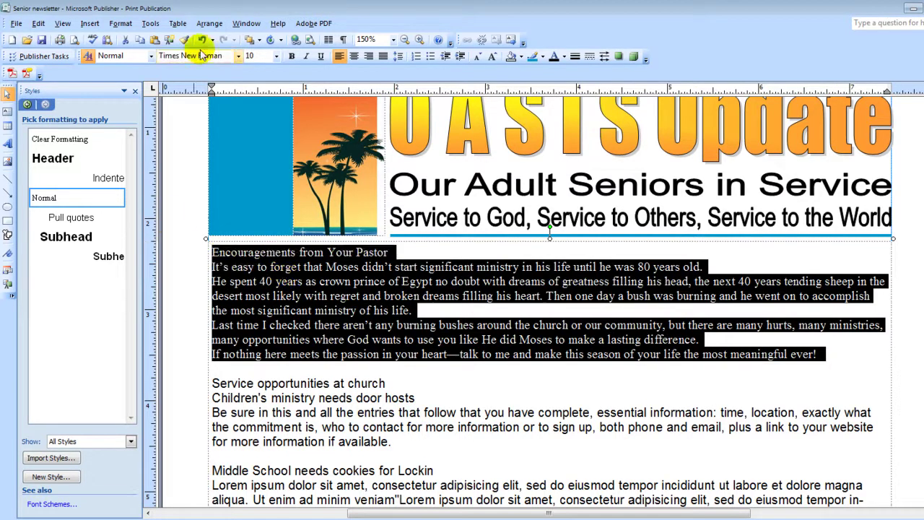
left_click(238, 56)
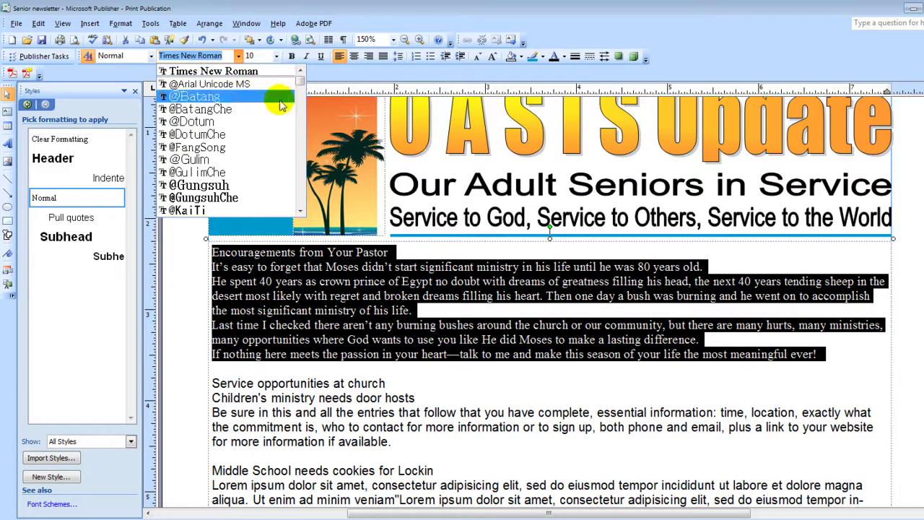
left_click(282, 84)
left_click(520, 399)
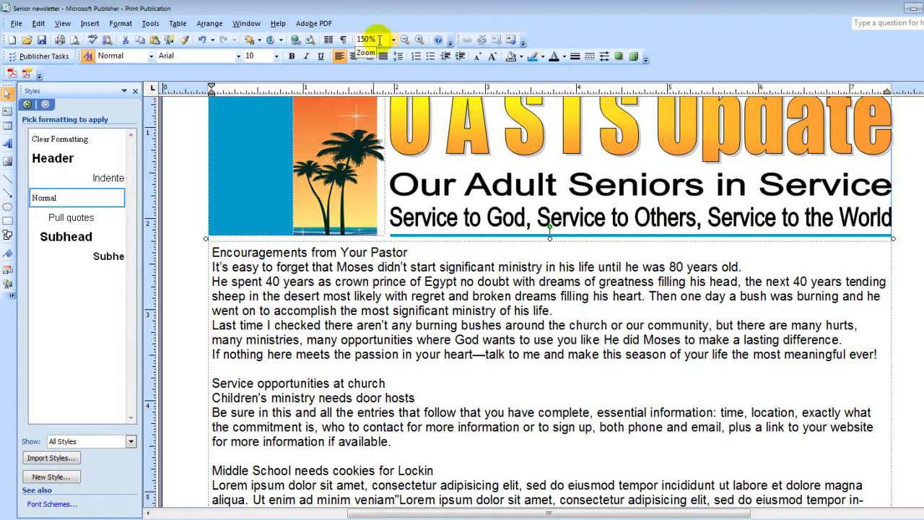
Set the font size of the "Encouragements from Your Pastor" heading and message to 12
left_click(405, 41)
scroll(704, 253, "down", 5)
scroll(697, 260, "up", 1)
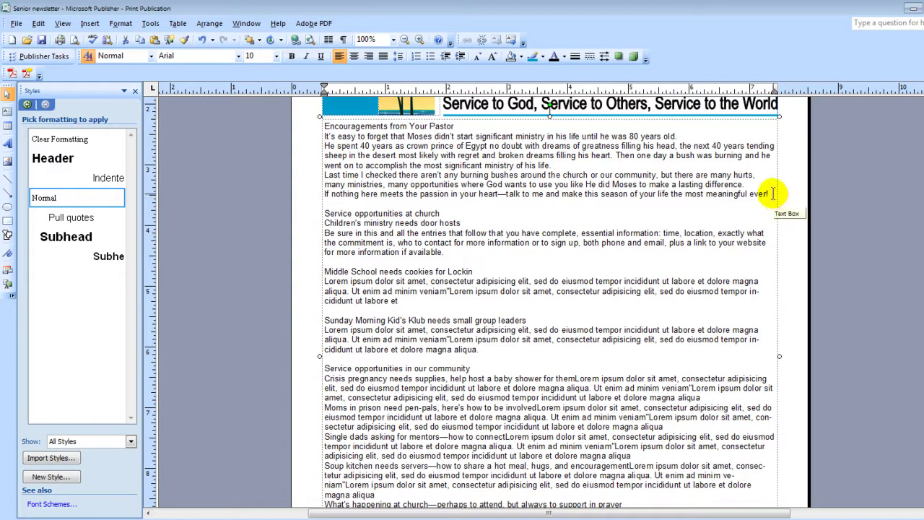
left_click_drag(770, 194, 322, 125)
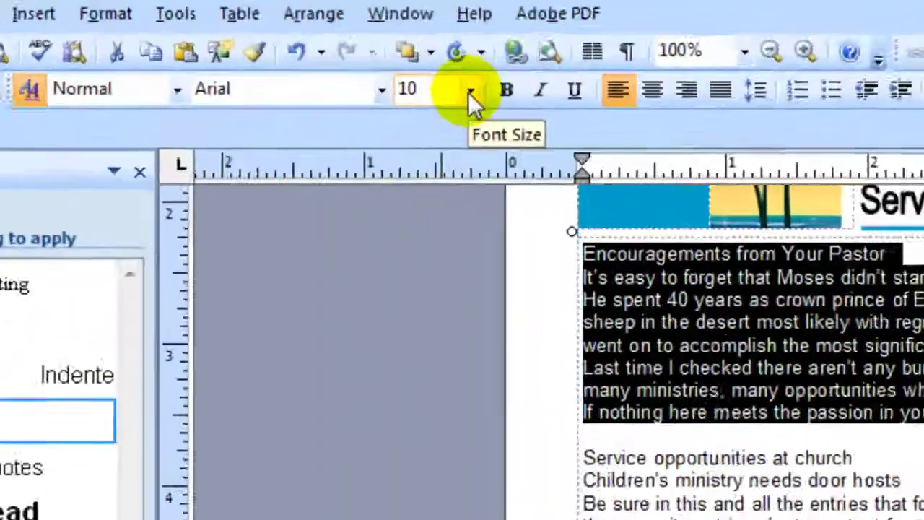
left_click(276, 56)
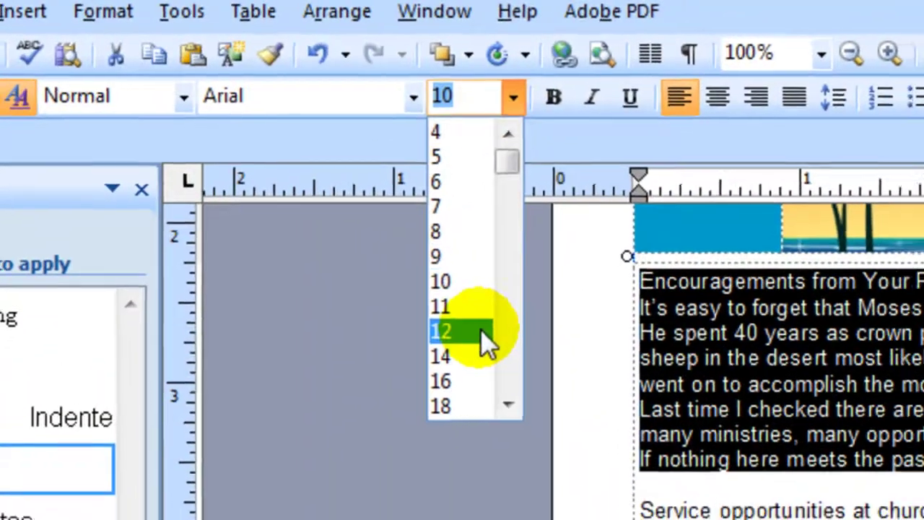
left_click(488, 343)
left_click(774, 295)
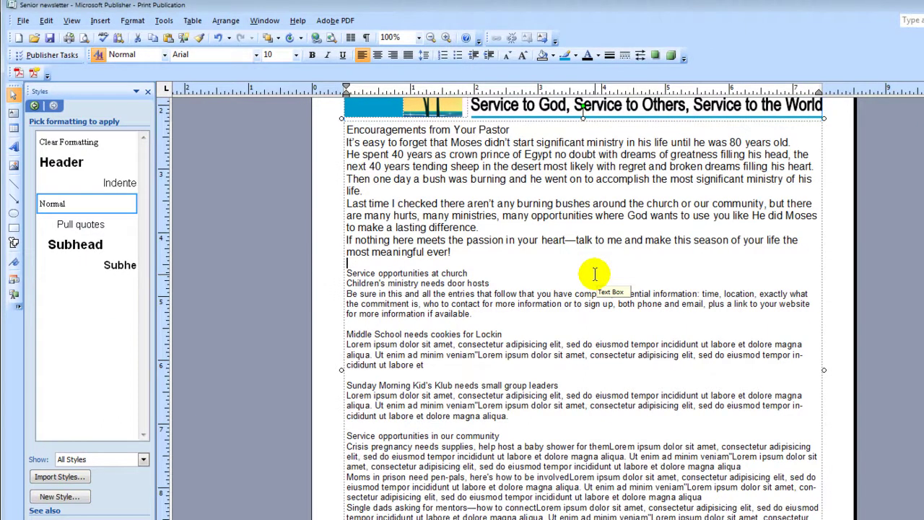
Try font size 14 on the pastor's heading and message
left_click_drag(455, 260, 296, 118)
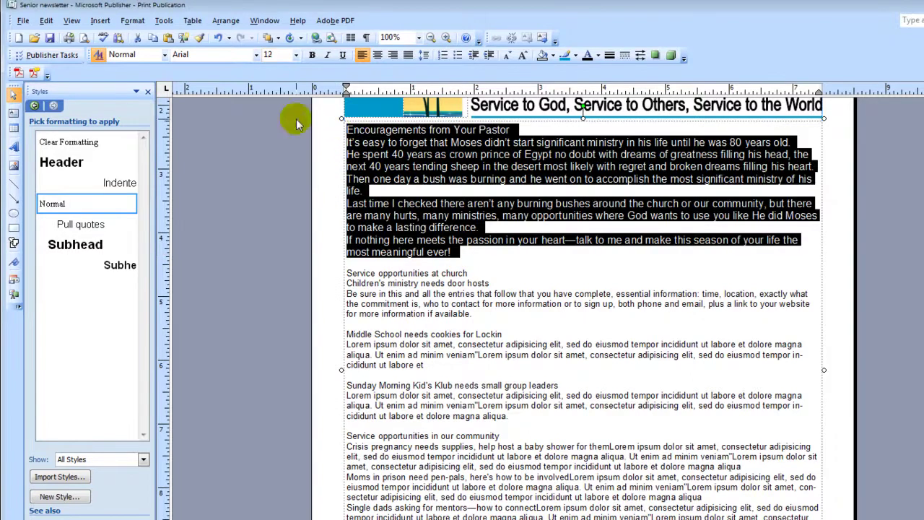
left_click(295, 61)
left_click(281, 154)
left_click(591, 310)
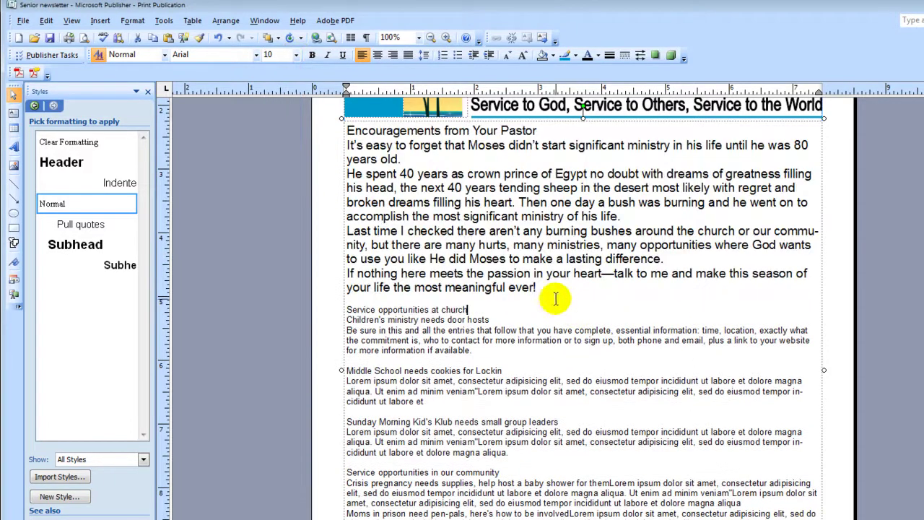
Return the pastor's heading and message to font size 12
left_click_drag(535, 287, 330, 126)
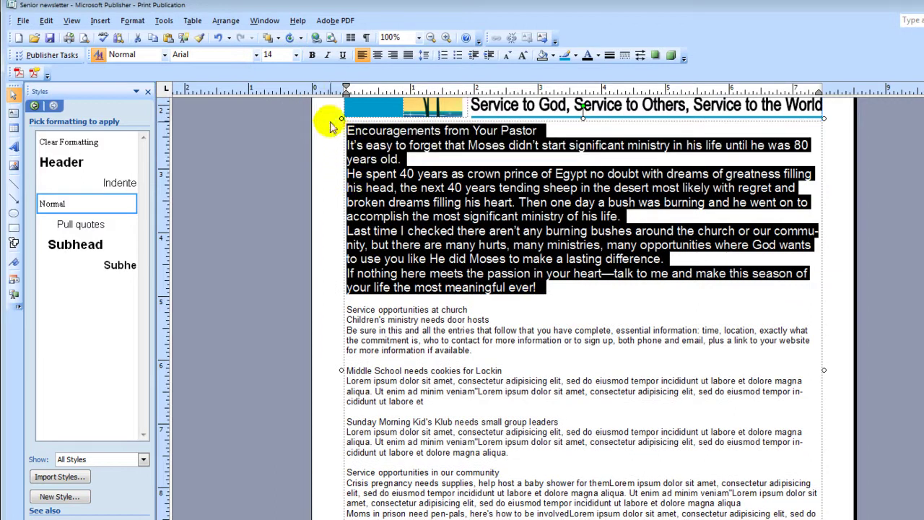
left_click(295, 55)
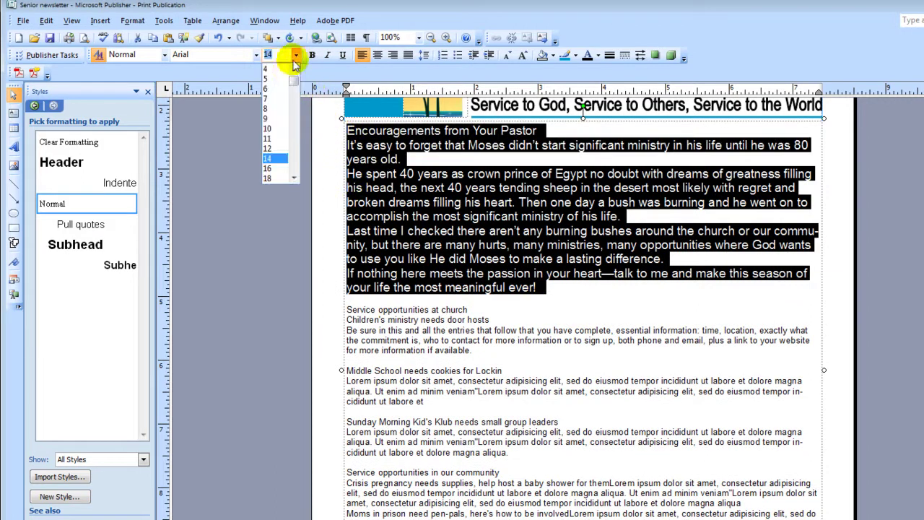
left_click(279, 148)
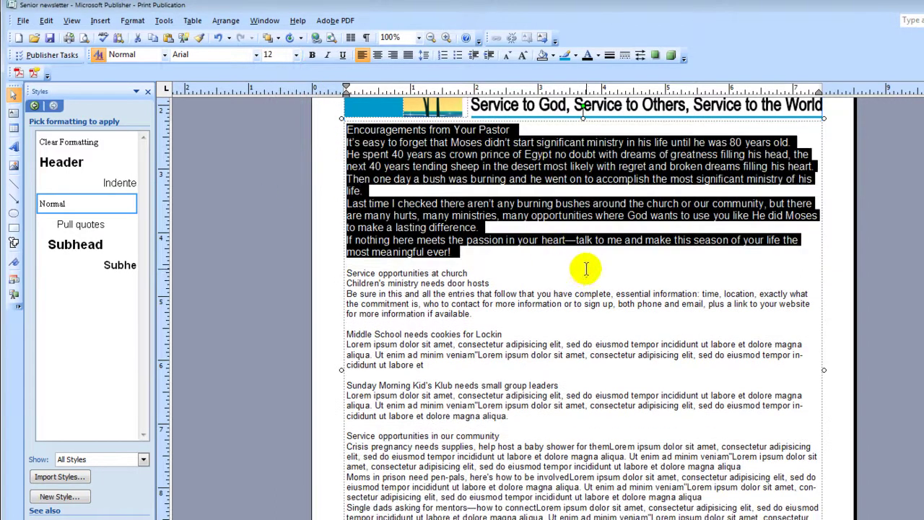
left_click(584, 270)
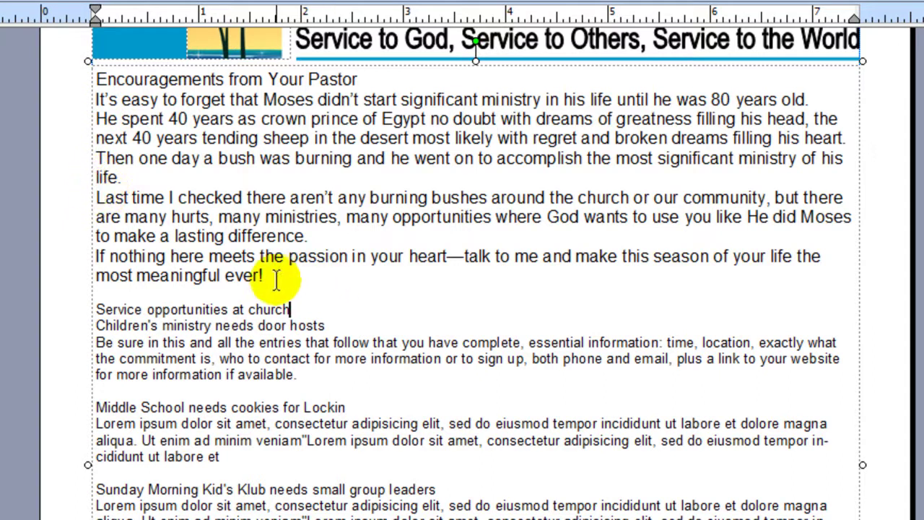
Set the line spacing between lines to 1.15sp for the pastor's message paragraphs below the heading
left_click_drag(272, 275, 83, 108)
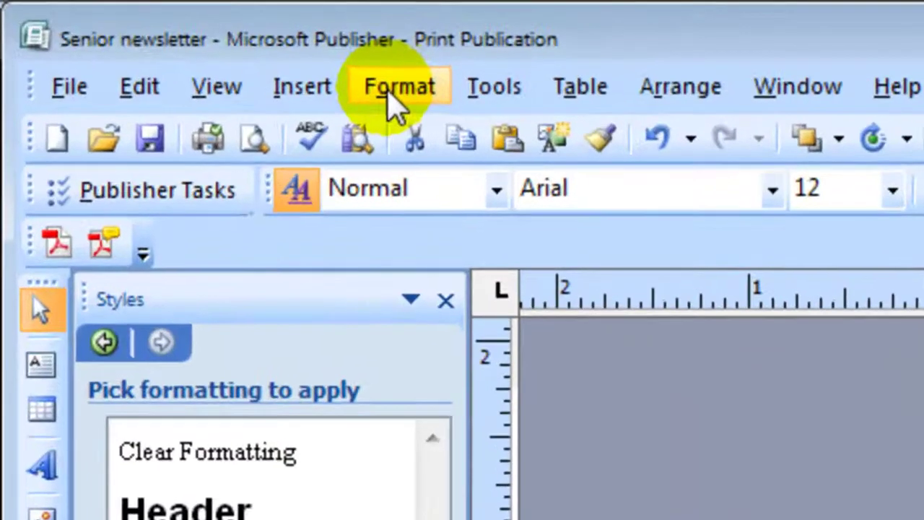
left_click(398, 101)
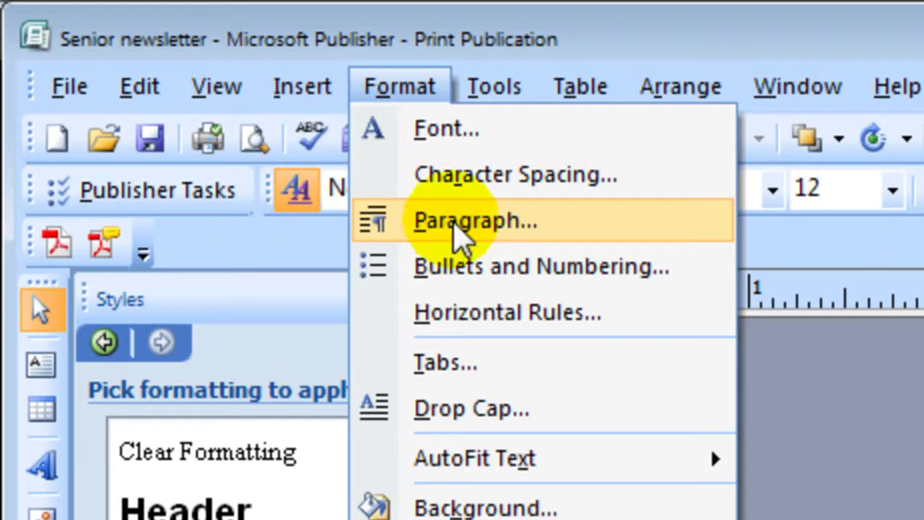
left_click(456, 224)
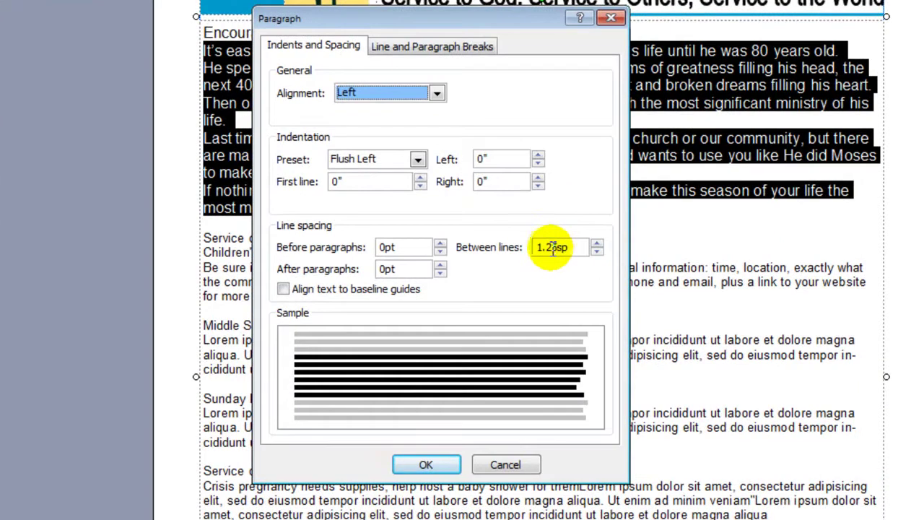
left_click(552, 247)
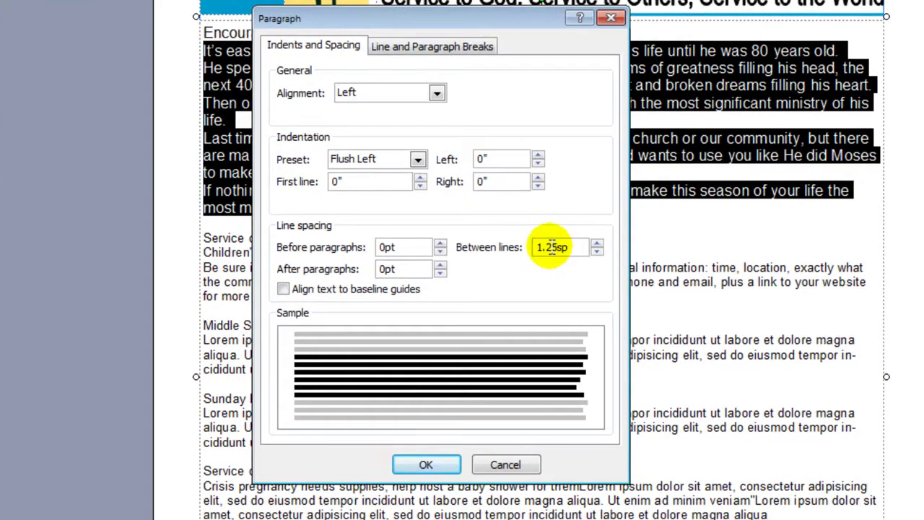
key("BackSpace")
type("1")
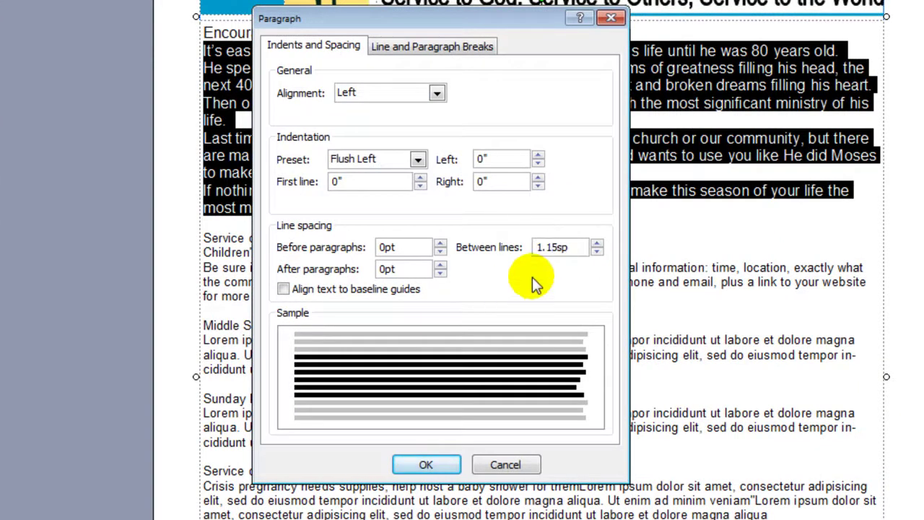
left_click(423, 468)
left_click(486, 273)
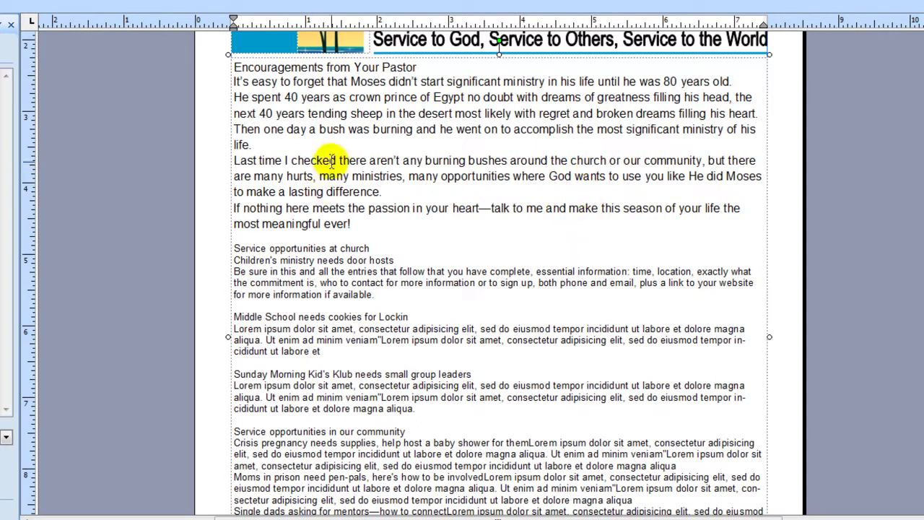
Examine how the enlarged text fits on page 1, checking the end of the text box near the church contact footer
key("F9")
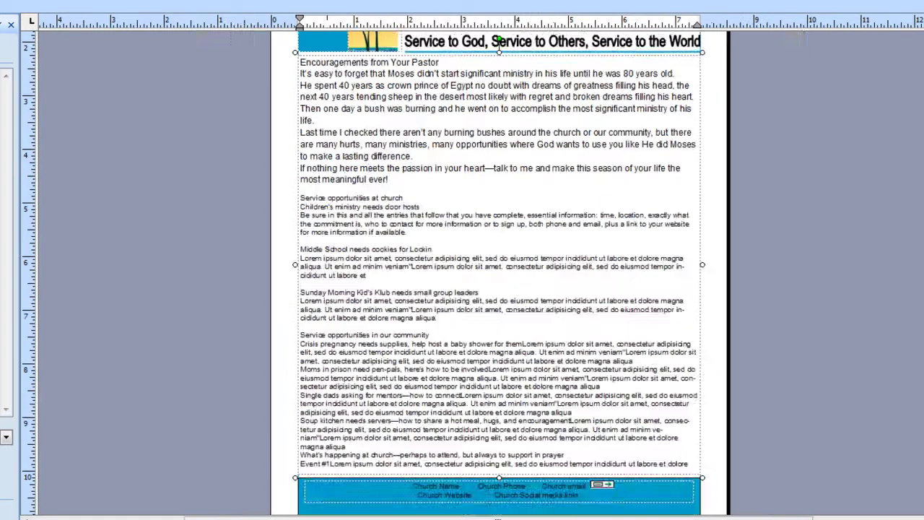
left_click(321, 3)
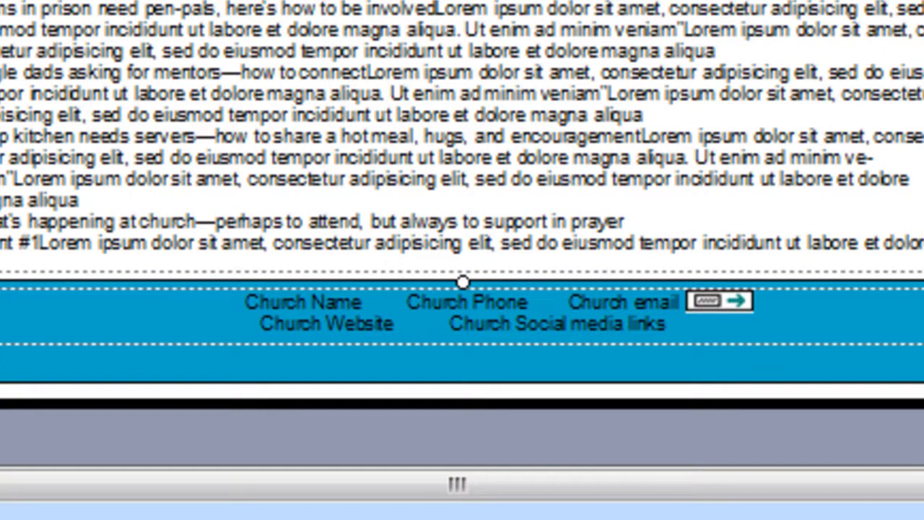
scroll(462, 169, "down", 3)
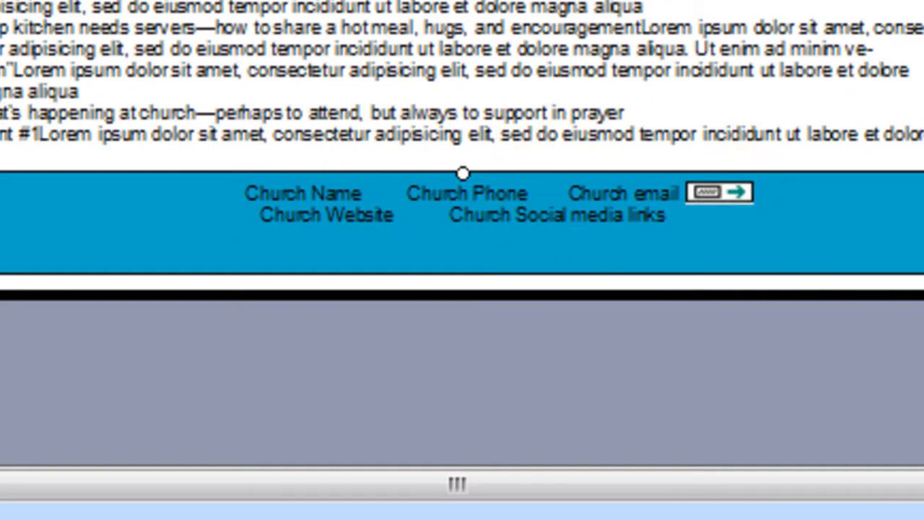
scroll(463, 233, "up", 2)
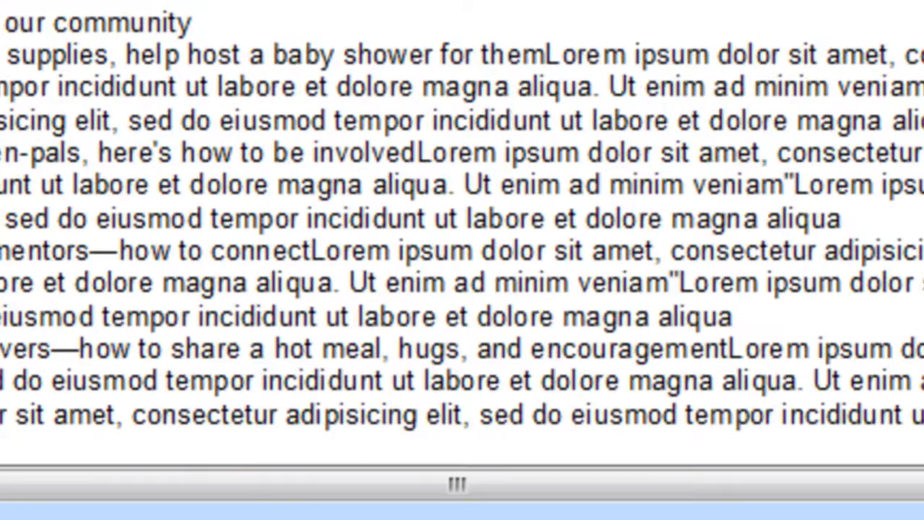
scroll(462, 233, "up", 1)
scroll(462, 233, "down", 12)
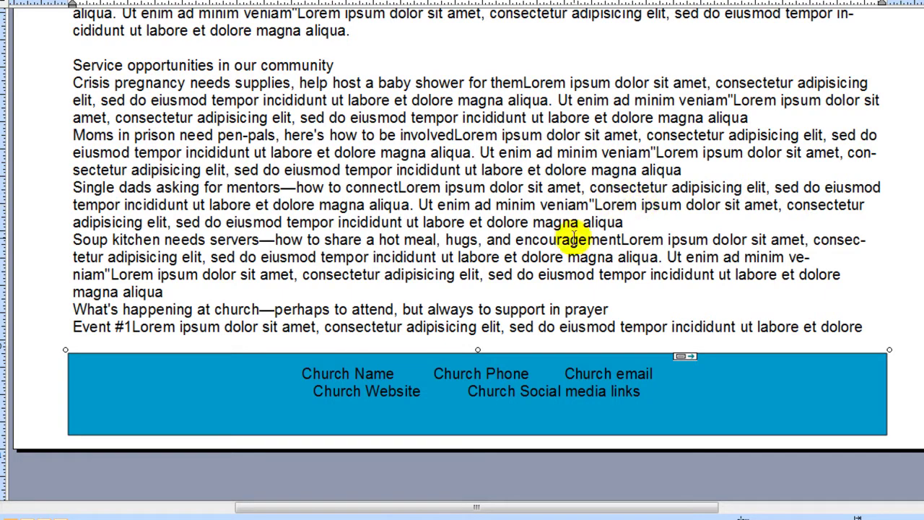
scroll(477, 252, "down", 2)
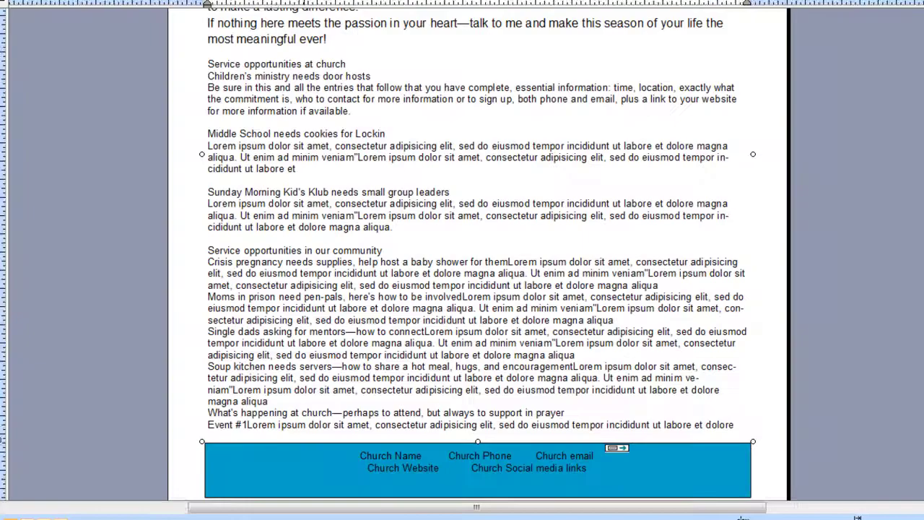
scroll(477, 253, "down", 1)
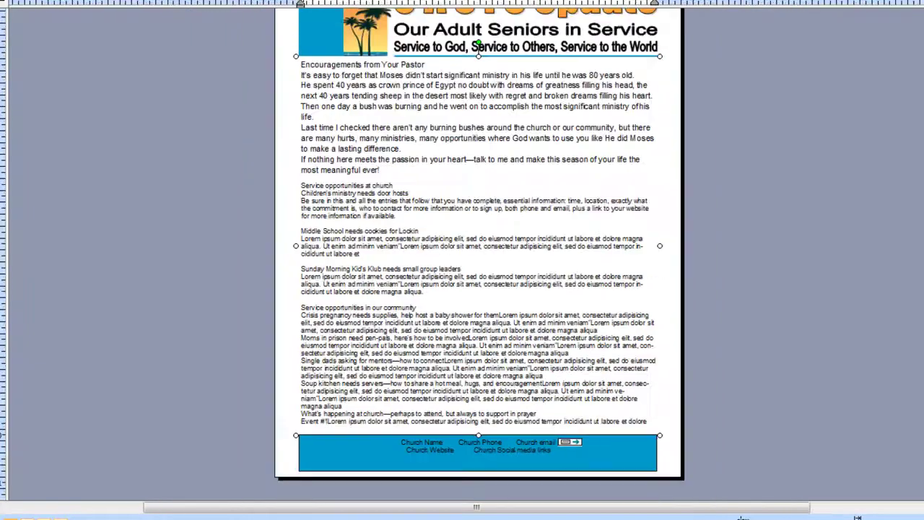
scroll(477, 252, "down", 1)
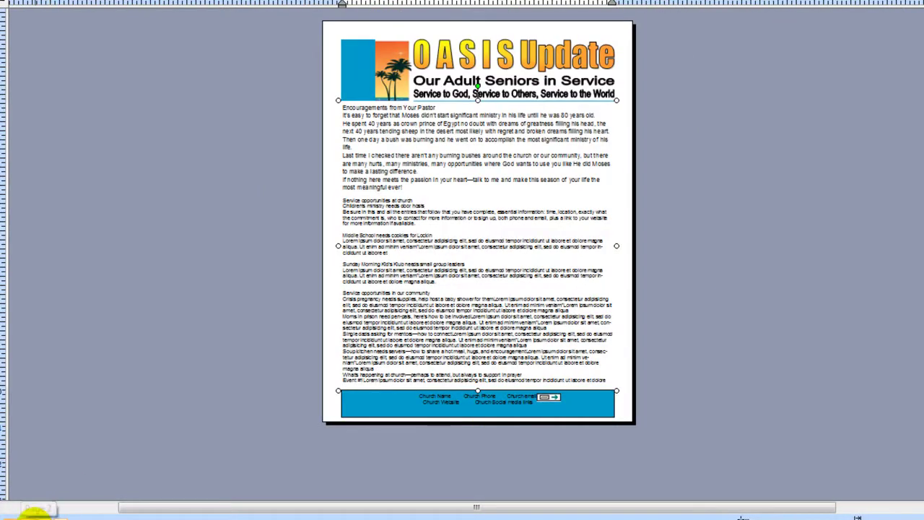
Go to page 2 and select the indented paragraphs of the pastor's message to inspect their style
left_click(39, 510)
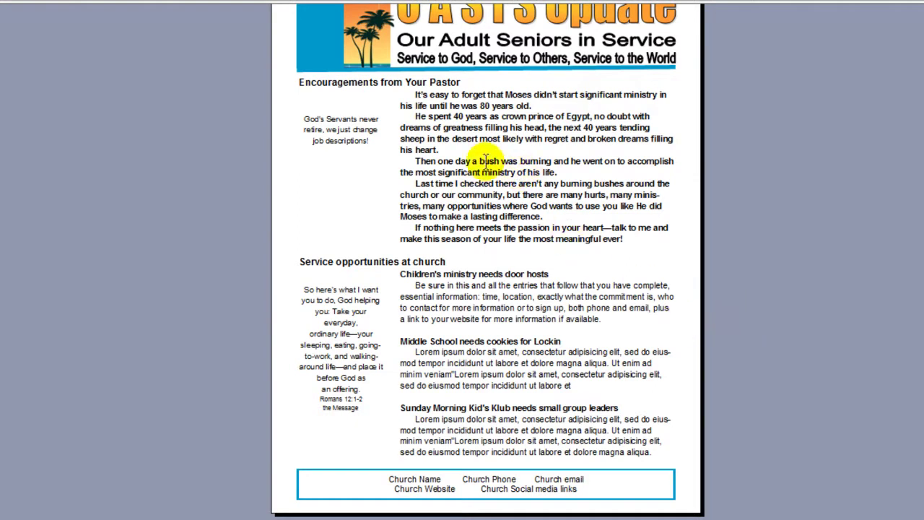
left_click_drag(626, 239, 406, 98)
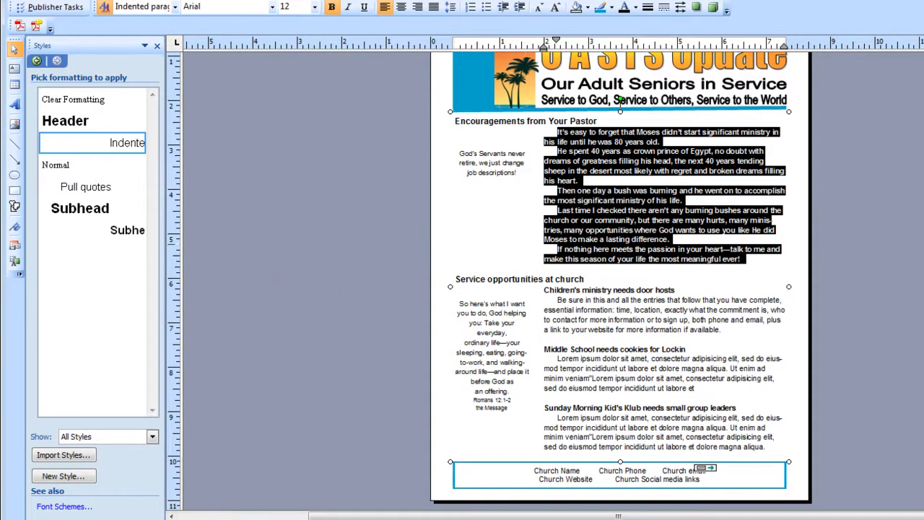
scroll(621, 281, "up", 2)
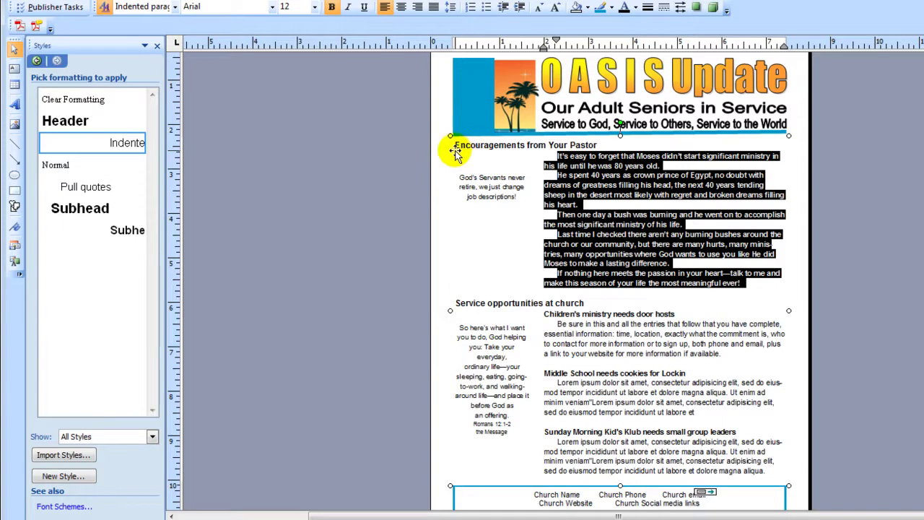
Examine the styled newsletter's layout on pages 3 and 4, checking the pastor's message, service sections and contact footer
left_click_drag(456, 147, 601, 145)
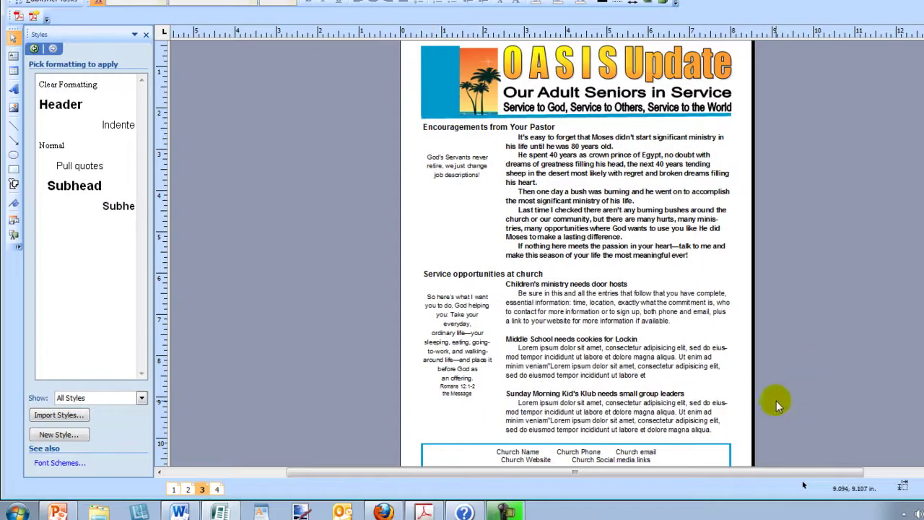
scroll(792, 414, "down", 1)
scroll(795, 421, "down", 1)
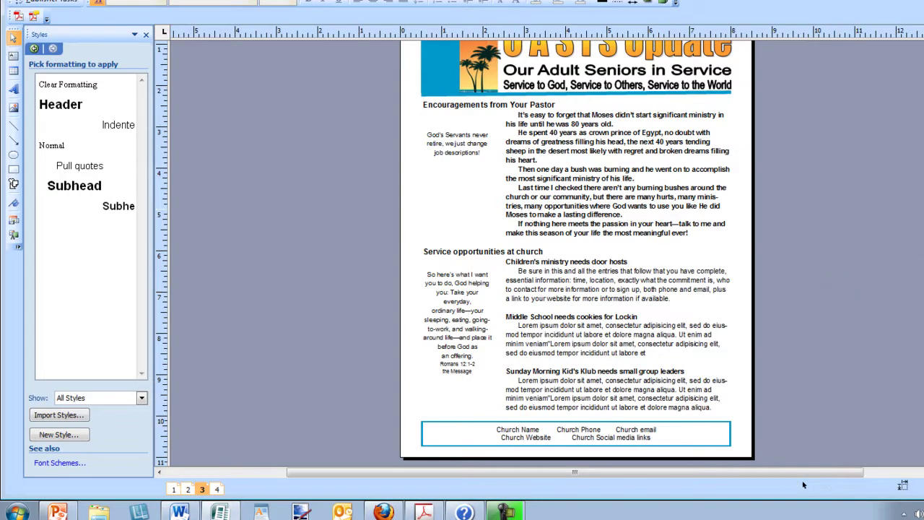
scroll(803, 485, "up", 1)
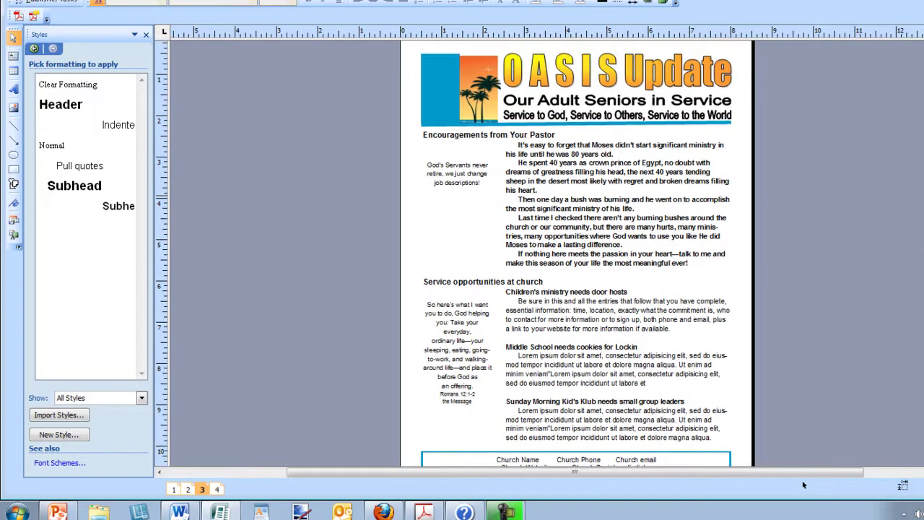
scroll(803, 485, "down", 1)
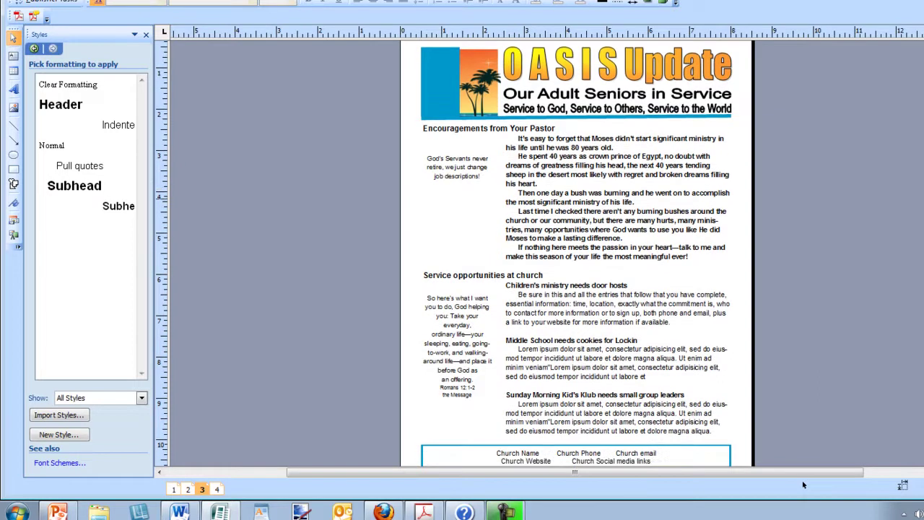
scroll(808, 404, "down", 1)
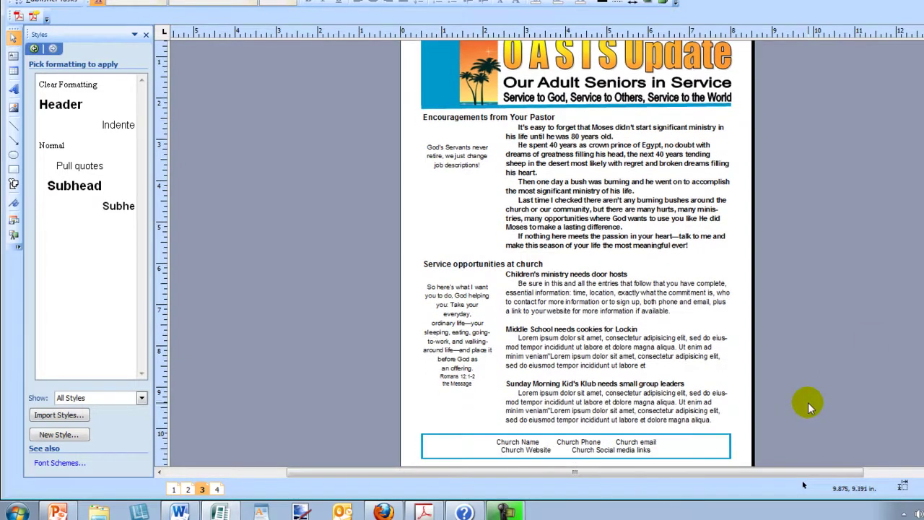
left_click(217, 490)
scroll(816, 296, "up", 1)
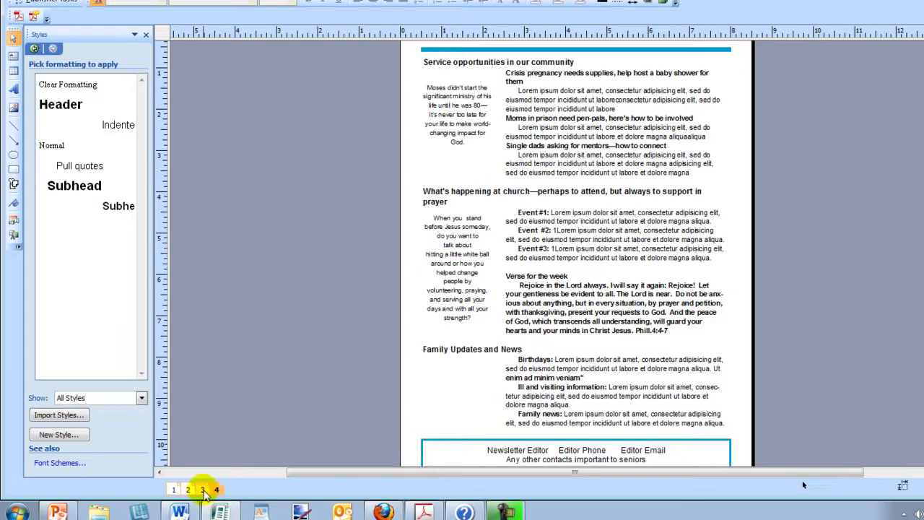
left_click(202, 490)
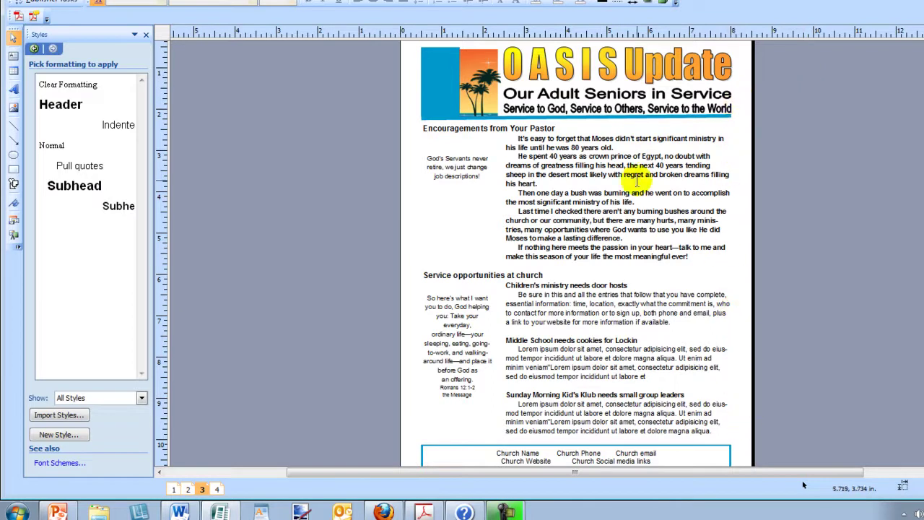
Select all the text of the linked newsletter story on page 3 and copy it
left_click(594, 209)
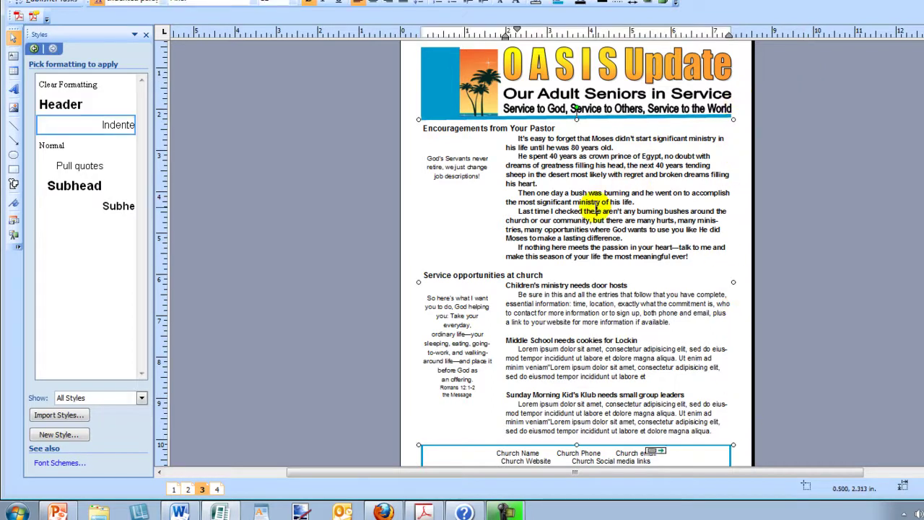
key("ctrl+a")
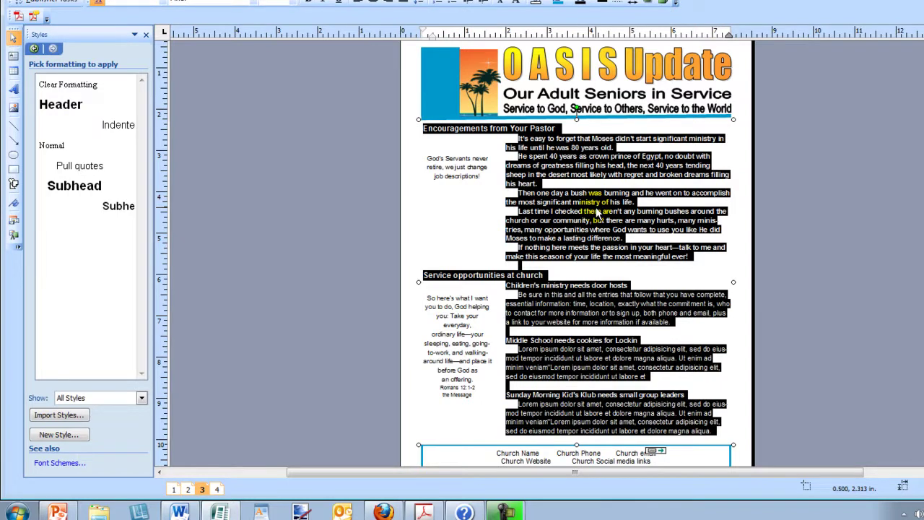
right_click(620, 216)
left_click(581, 99)
Switch to the WordPress post in Firefox and delete all the existing text from its body
left_click(385, 513)
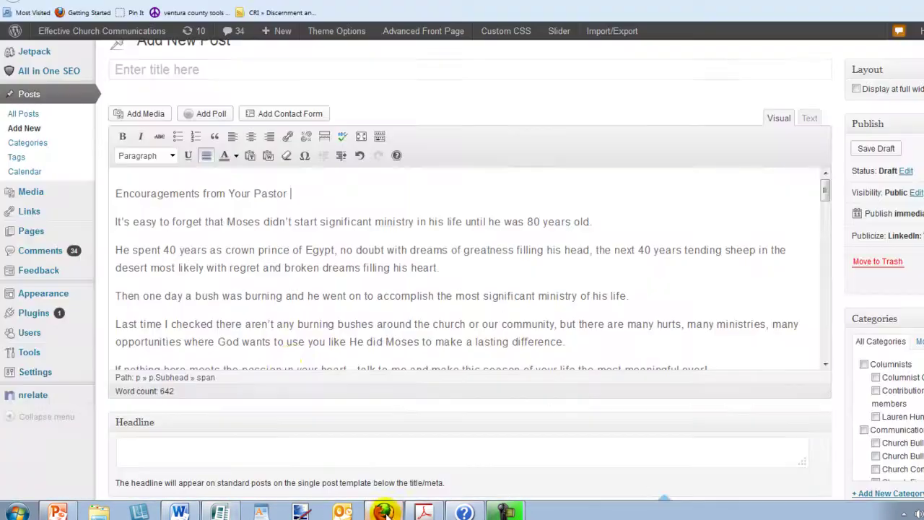
left_click(128, 185)
key("ctrl+a")
key("Delete")
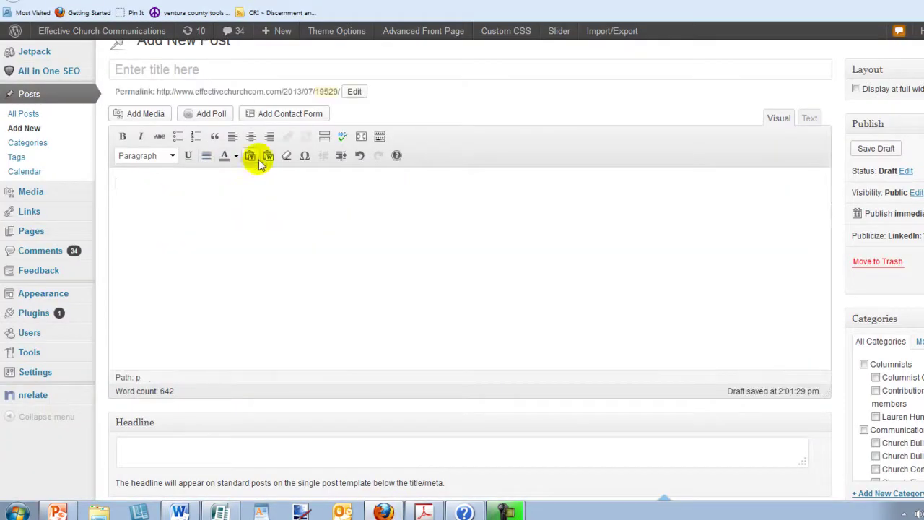
Insert the copied newsletter text into the empty post body using Paste from Word
left_click(268, 156)
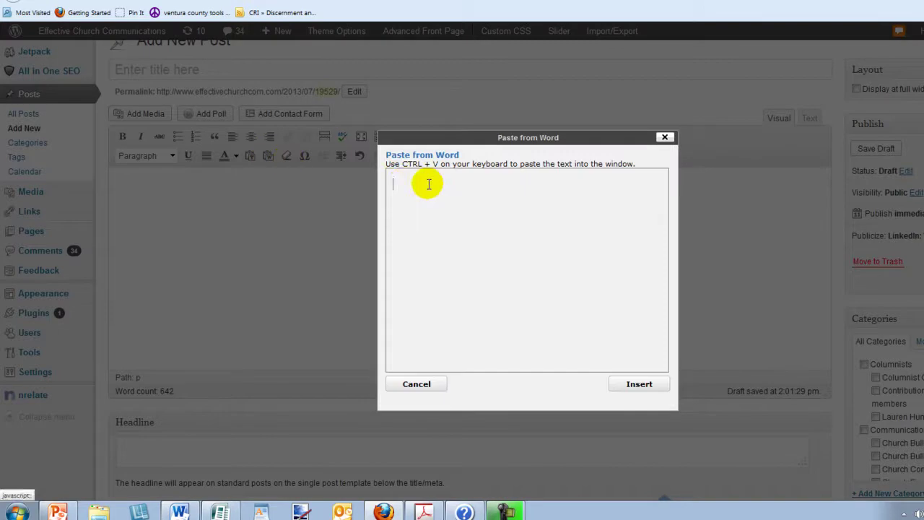
right_click(401, 184)
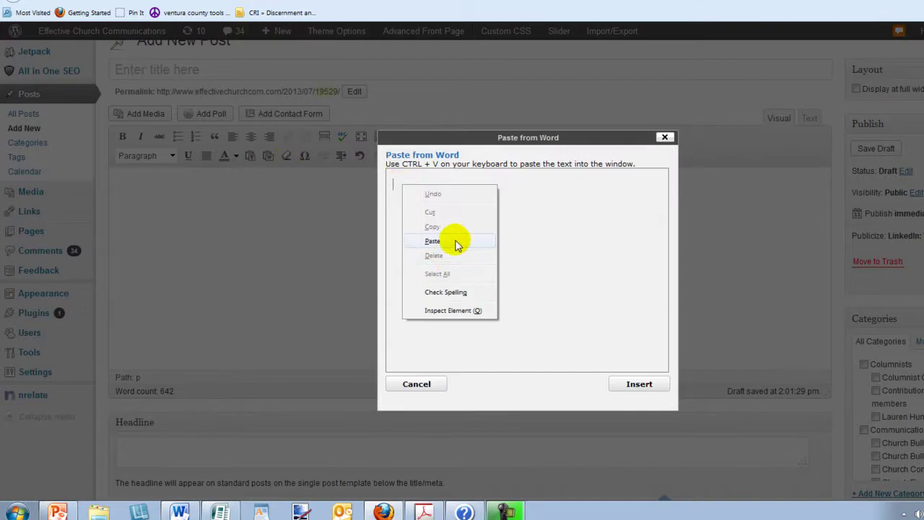
left_click(433, 241)
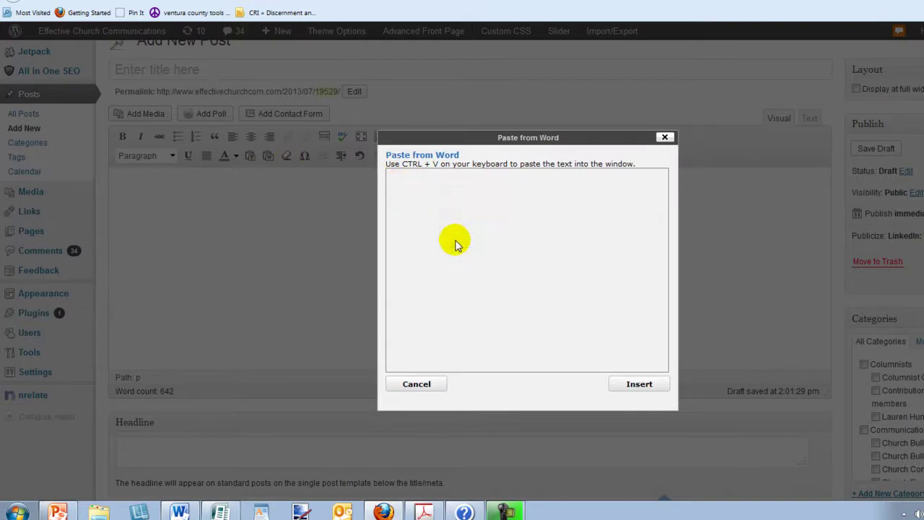
left_click(640, 384)
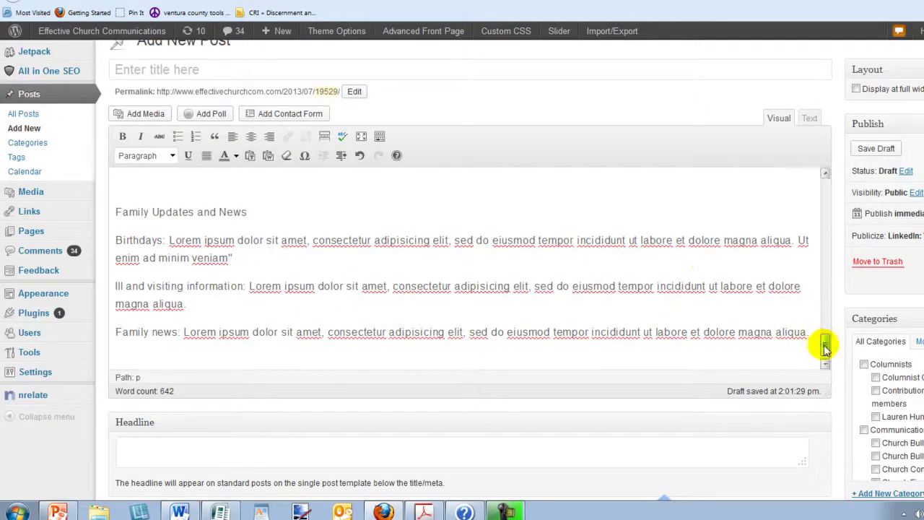
Format "Encouragements from Your Pastor" and "Service opportunities at church" as Heading 2 in the post
left_click_drag(826, 347, 825, 189)
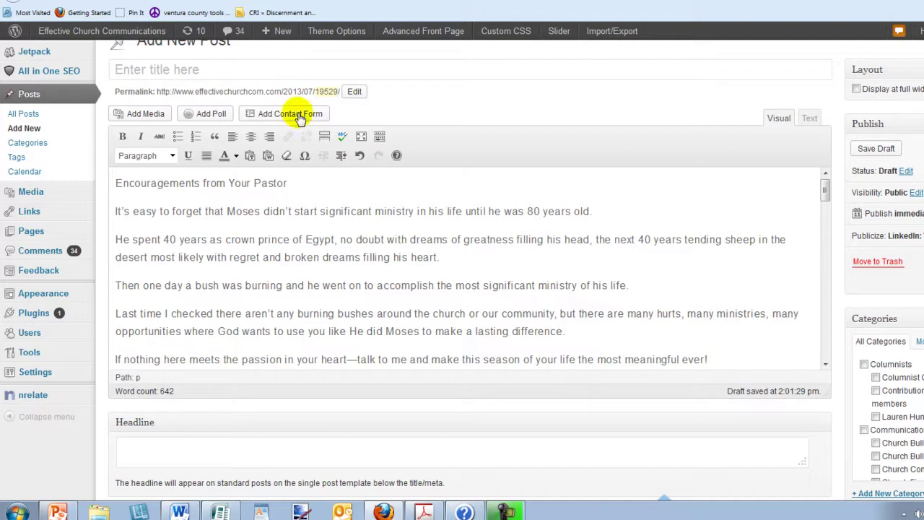
left_click_drag(296, 182, 124, 182)
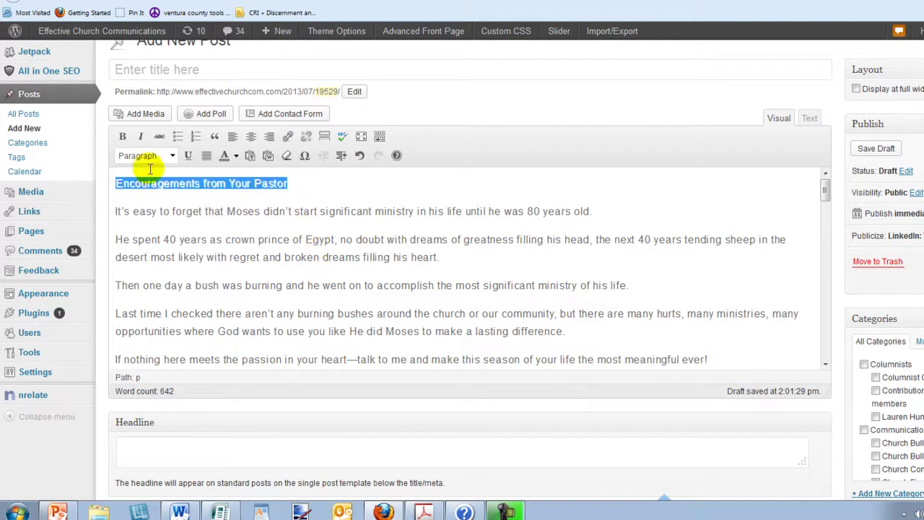
left_click(173, 155)
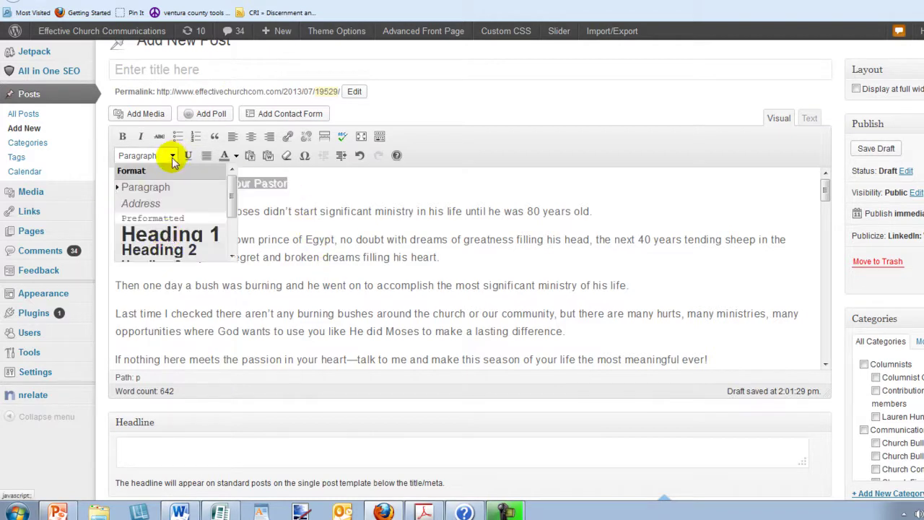
left_click(167, 251)
scroll(337, 268, "down", 5)
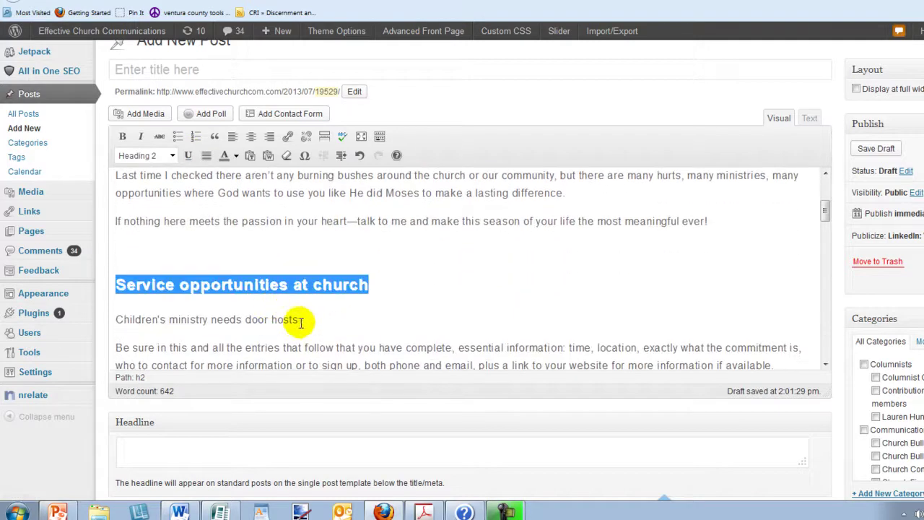
Bold the line "Children's ministry needs door hosts" and remove the blank line above "Service opportunities at church"
left_click_drag(299, 323, 130, 323)
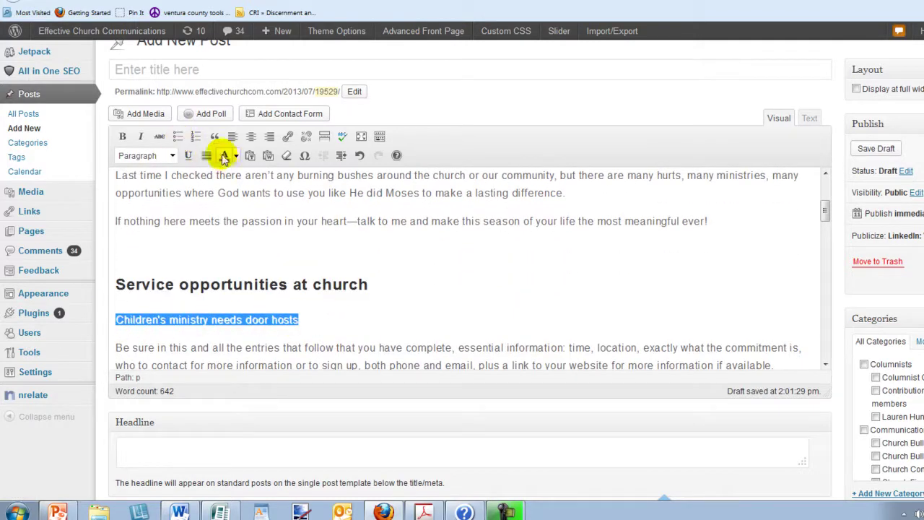
left_click(122, 137)
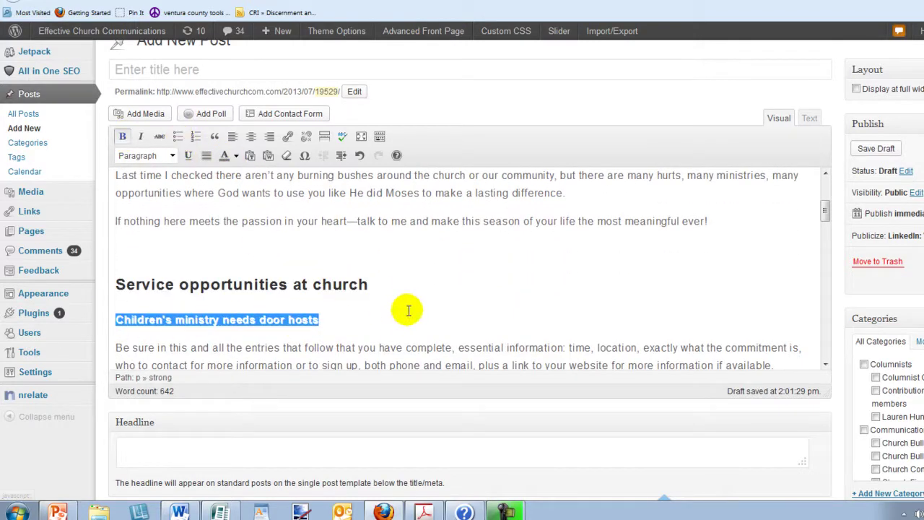
left_click(431, 290)
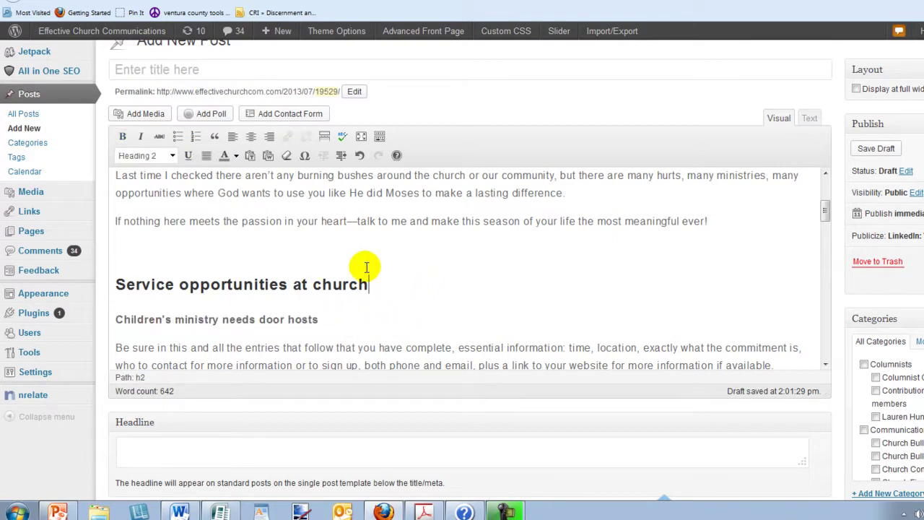
left_click(163, 254)
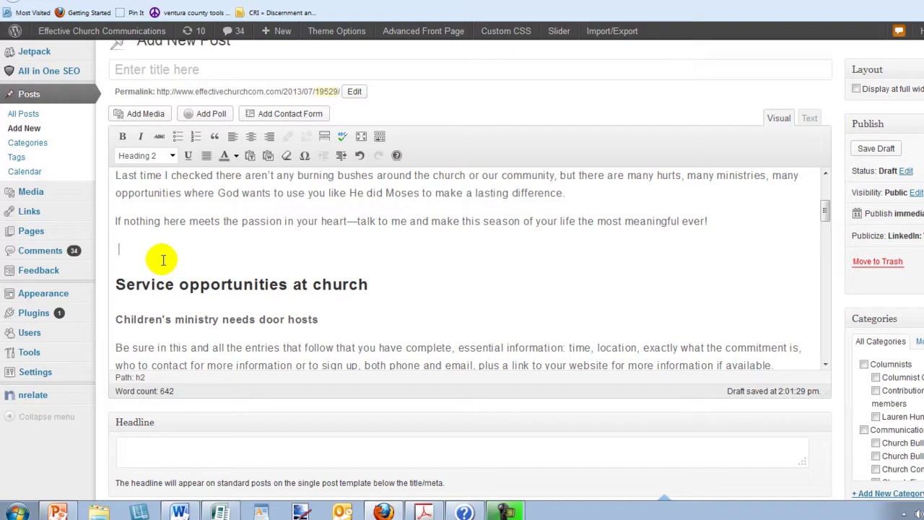
key("BackSpace")
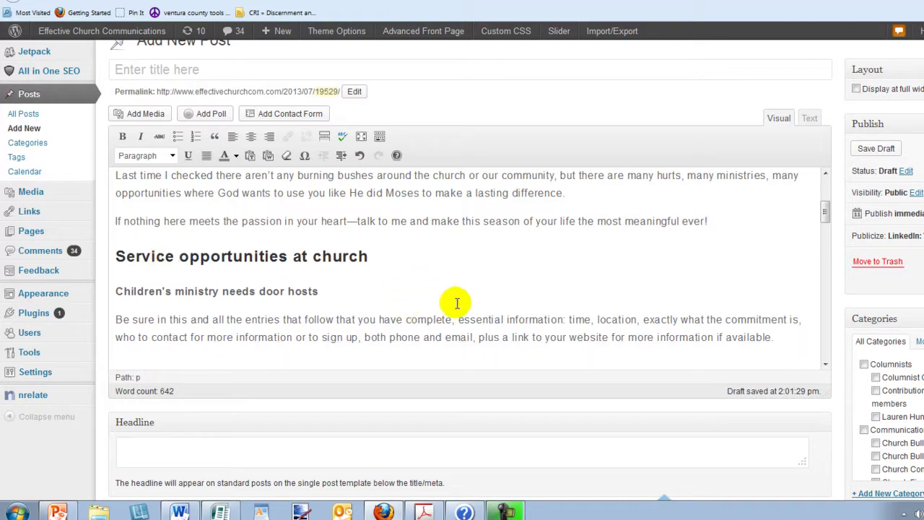
Switch back to Publisher and set the font size of the pastor's message paragraphs on page 3 to 11
left_click(217, 512)
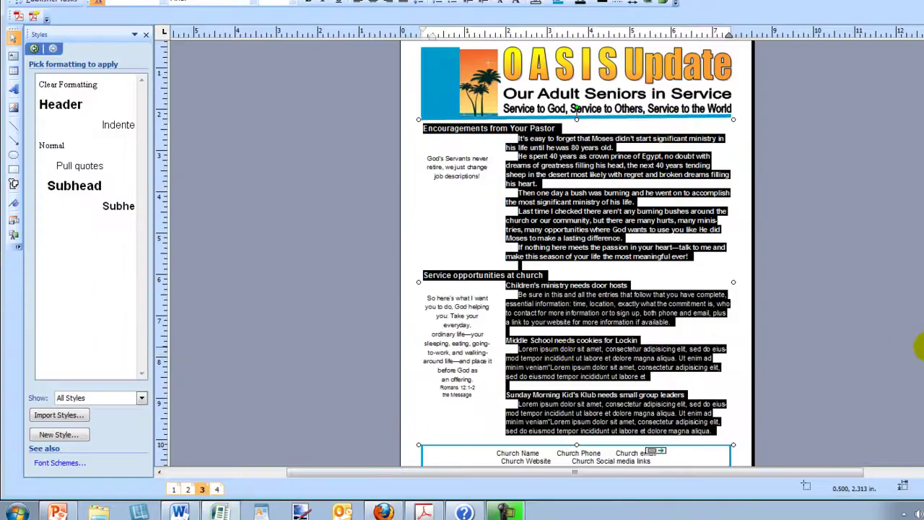
left_click(823, 315)
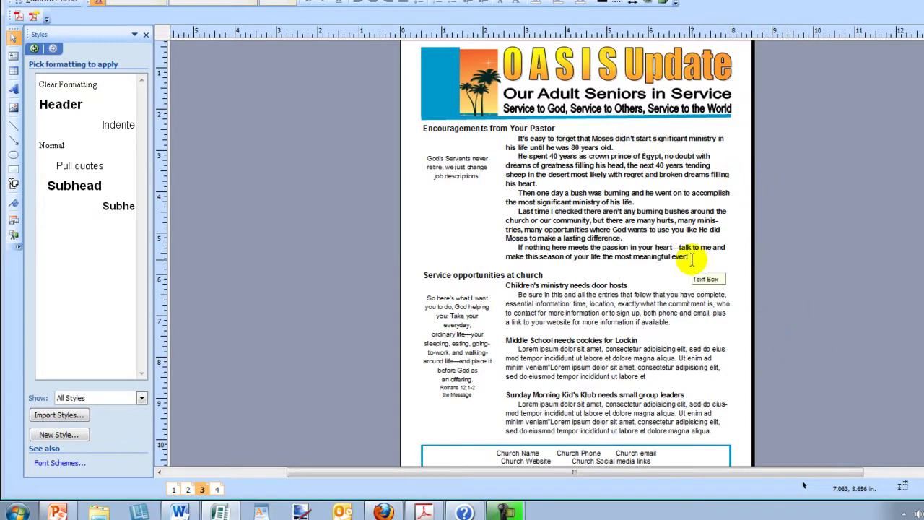
left_click_drag(691, 258, 500, 158)
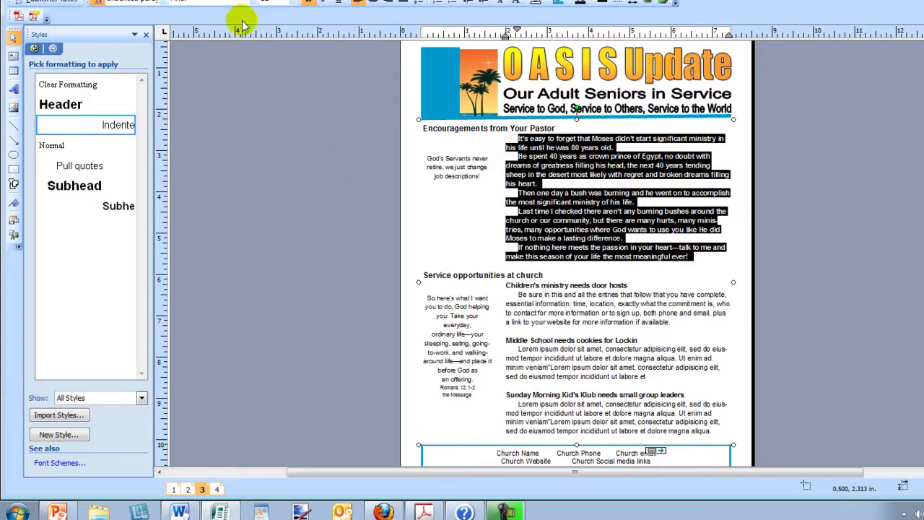
left_click(292, 3)
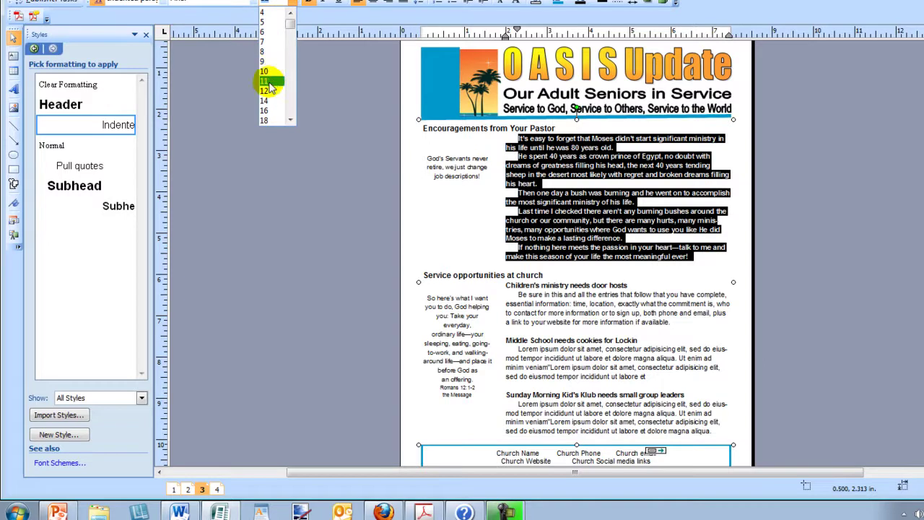
left_click(265, 81)
left_click(334, 186)
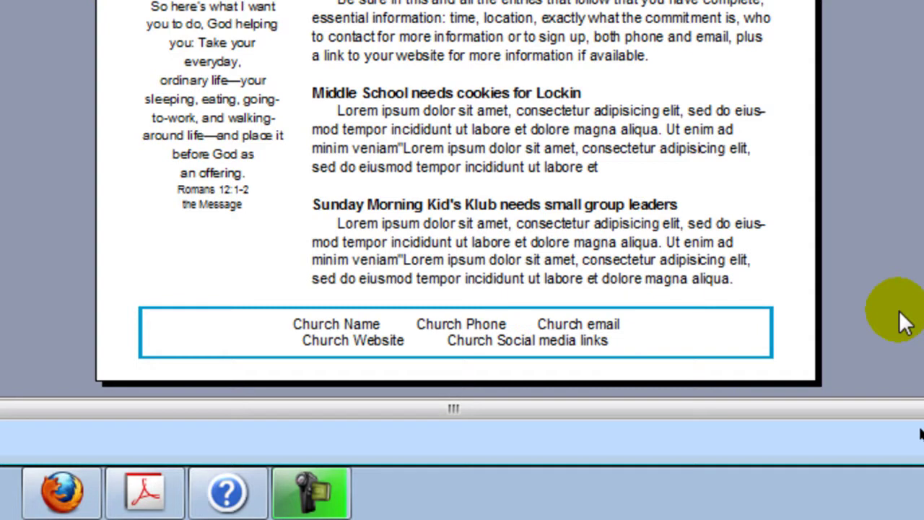
scroll(903, 275, "up", 2)
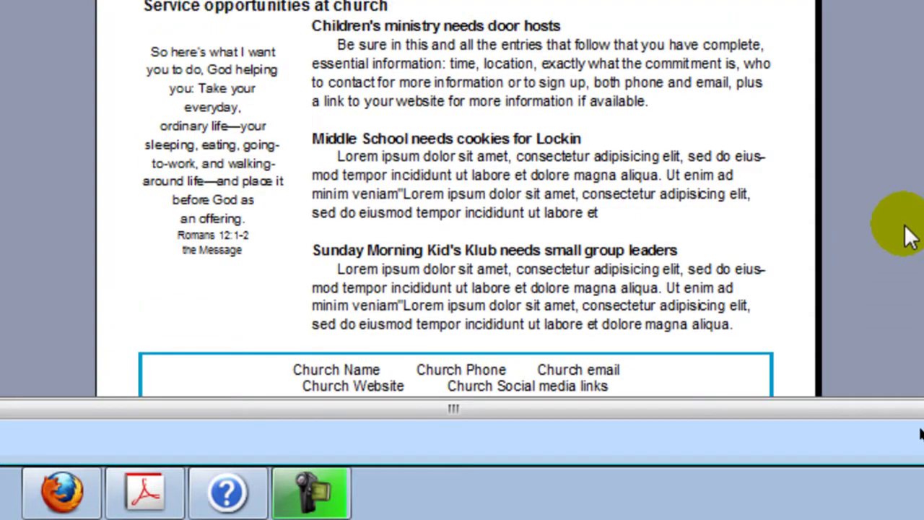